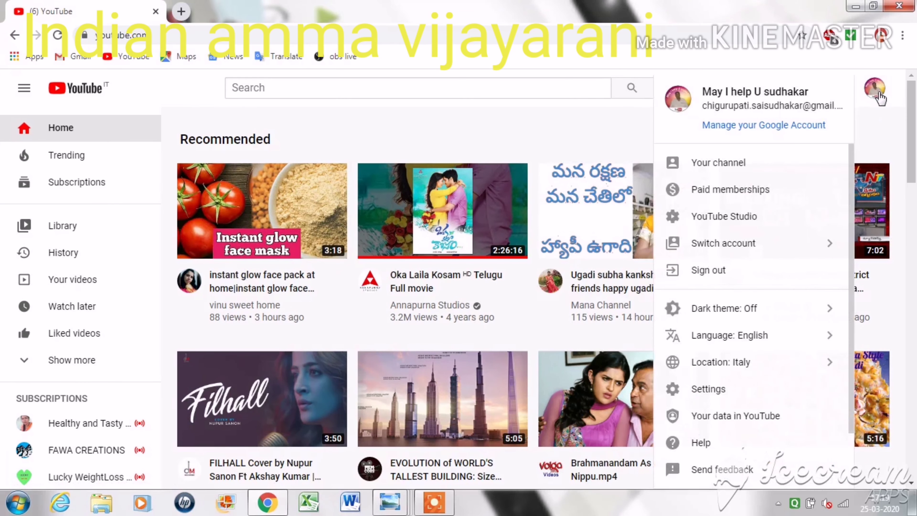
# Dismiss the account menu with Escape.
pyautogui.press('Escape')
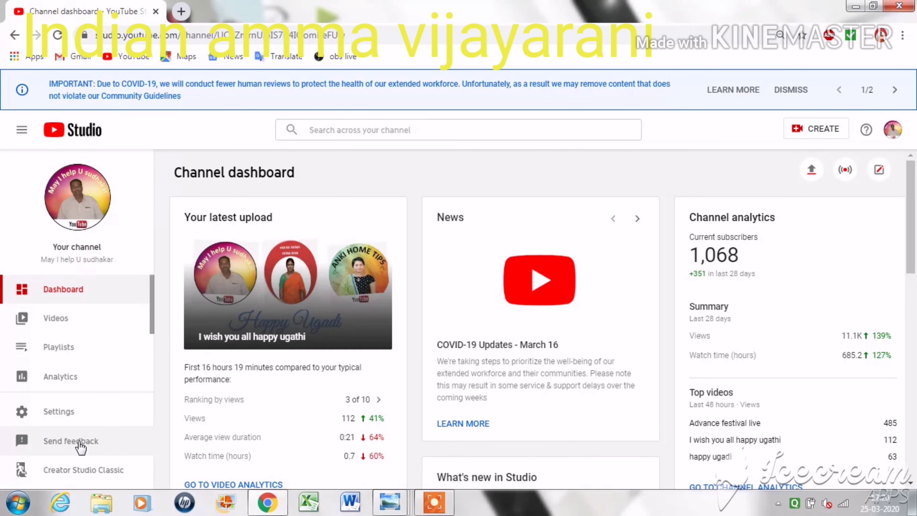
# Begin the feedback message 'I have reached one thousand subscribers, but still i did', correcting 'suscribers'.
pyautogui.click(72, 441)
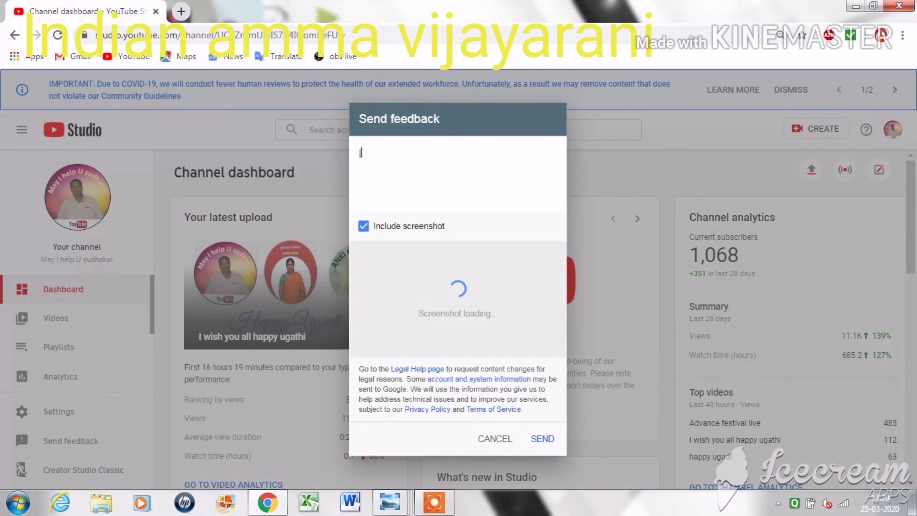
pyautogui.write('I have ')
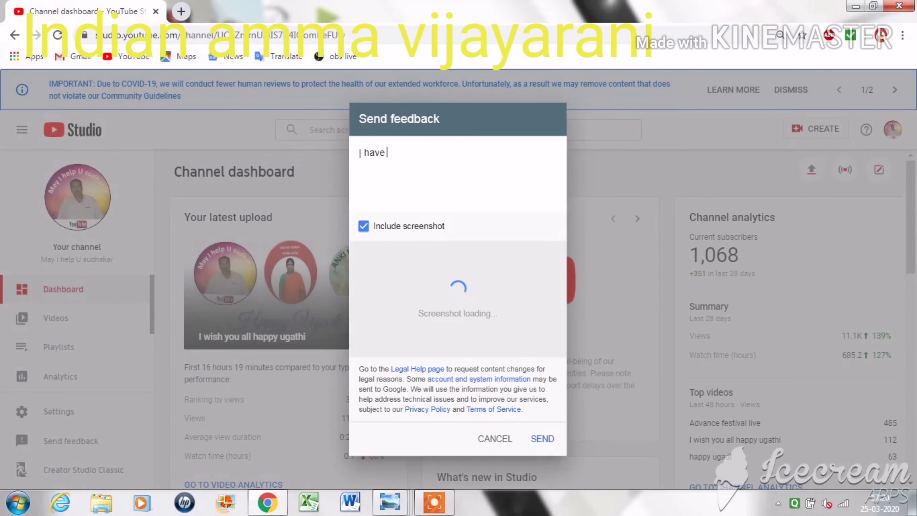
pyautogui.write('re')
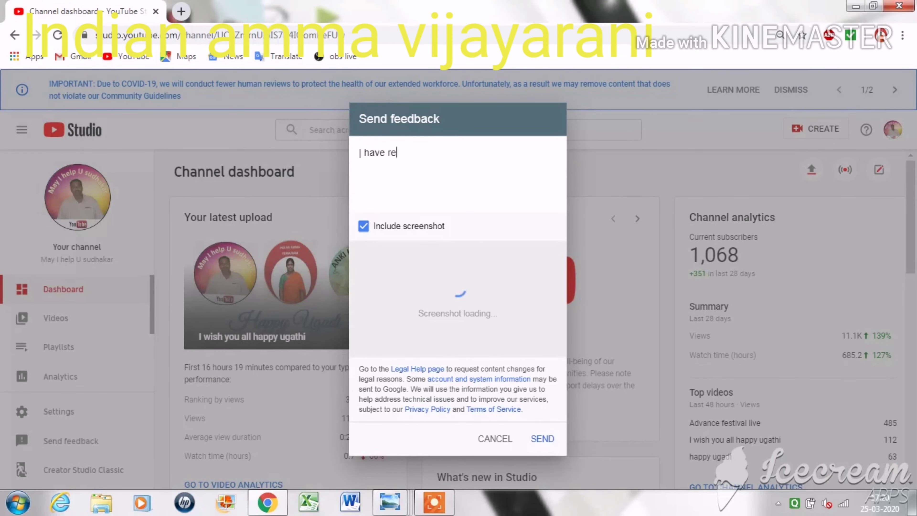
pyautogui.write('ached ')
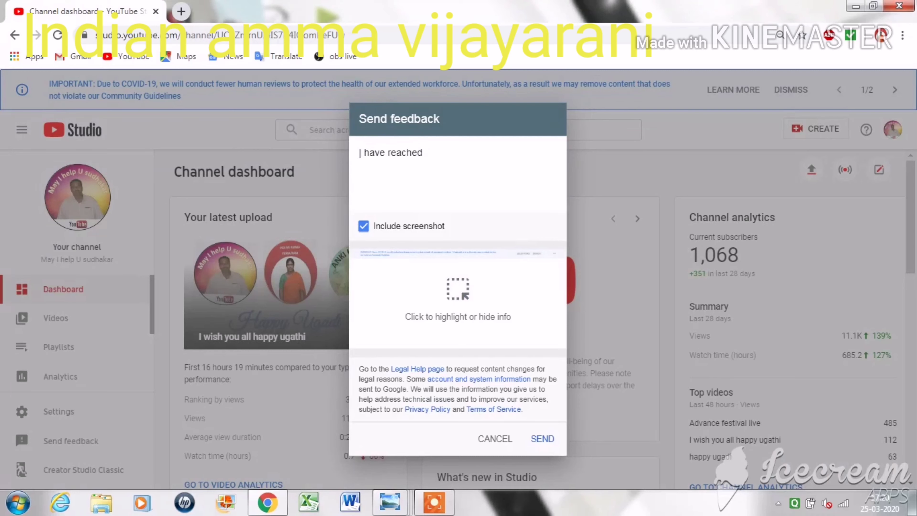
pyautogui.write('one thousand suscribers.')
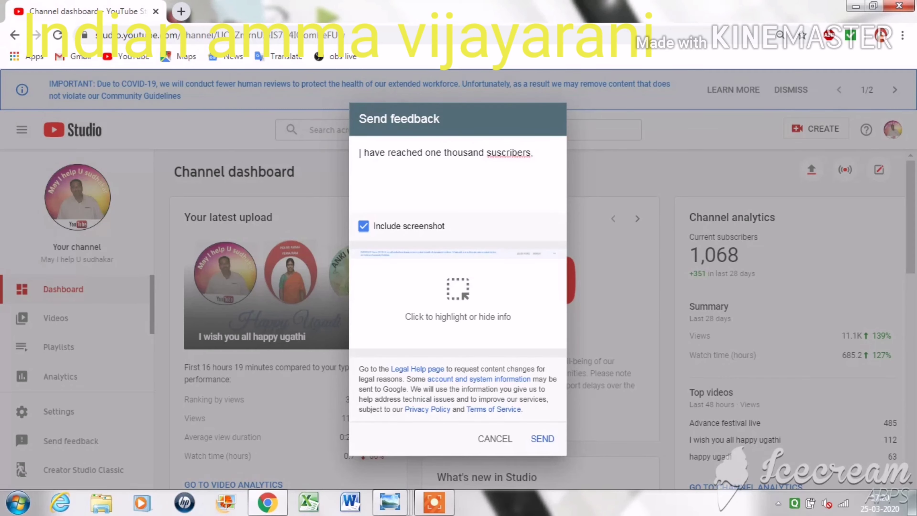
pyautogui.rightClick(510, 151)
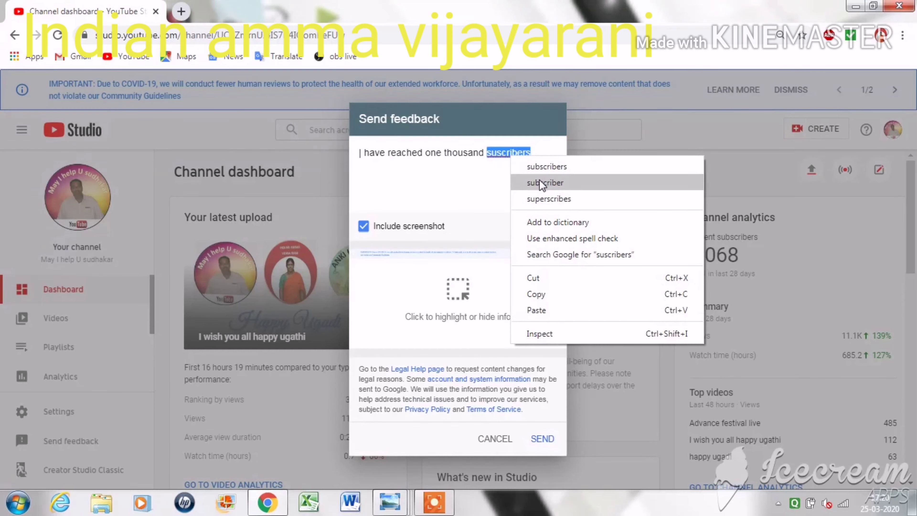
pyautogui.click(531, 165)
pyautogui.write(',')
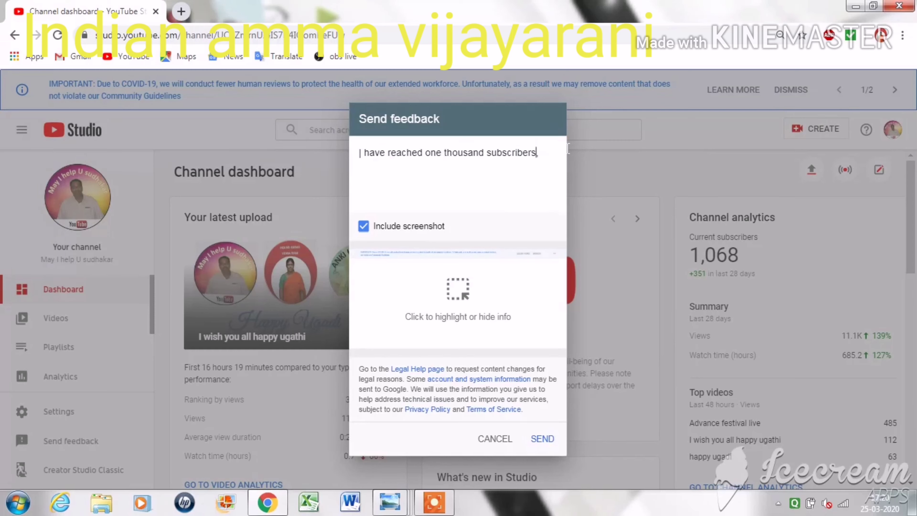
pyautogui.write(' but')
pyautogui.write(' still')
pyautogui.write(' i')
pyautogui.write(' didn')
pyautogui.press('BackSpace')
# Continue the message with 'not get my community tab and mobile option. So please I request', fixing typos.
pyautogui.write('noy gr')
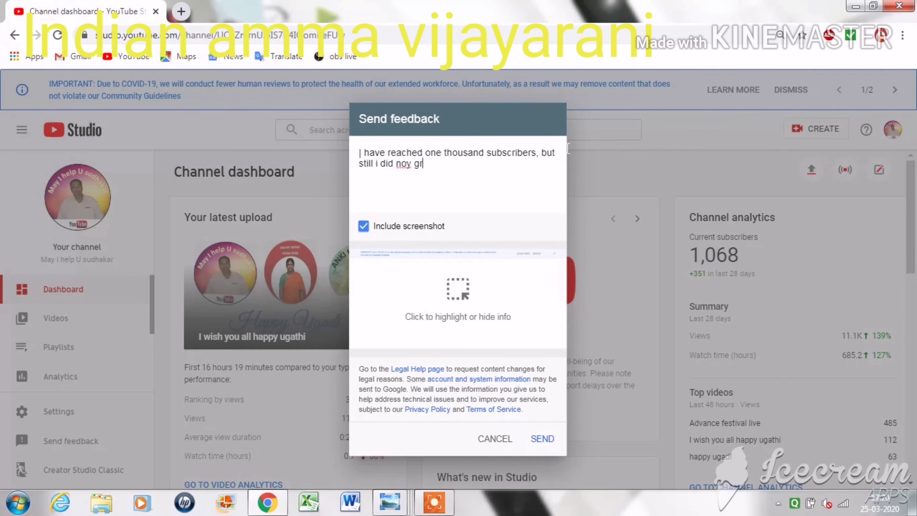
pyautogui.press('BackSpace')
pyautogui.press('BackSpace')
pyautogui.write('g')
pyautogui.write('rt')
pyautogui.press('BackSpace')
pyautogui.press('BackSpace')
pyautogui.press('BackSpace')
pyautogui.press('BackSpace')
pyautogui.press('BackSpace')
pyautogui.press('BackSpace')
pyautogui.write('t get my community tab')
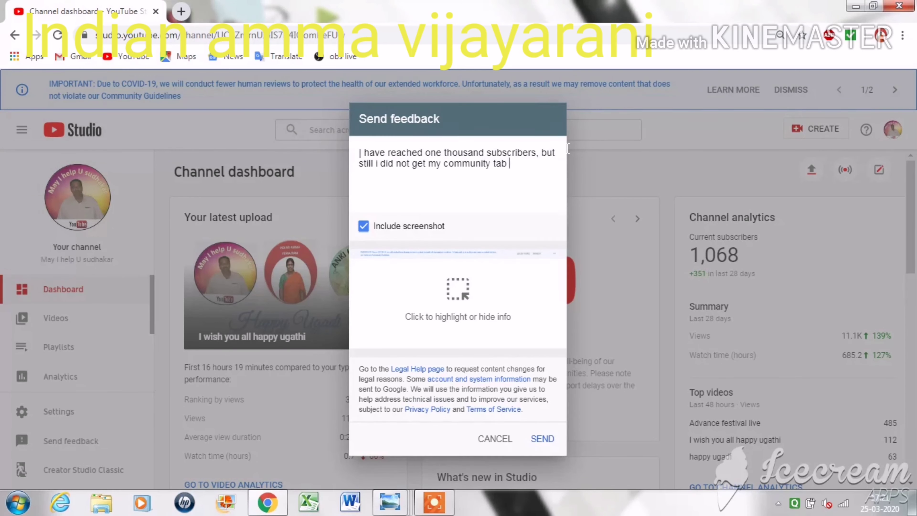
pyautogui.write(' and mobile option')
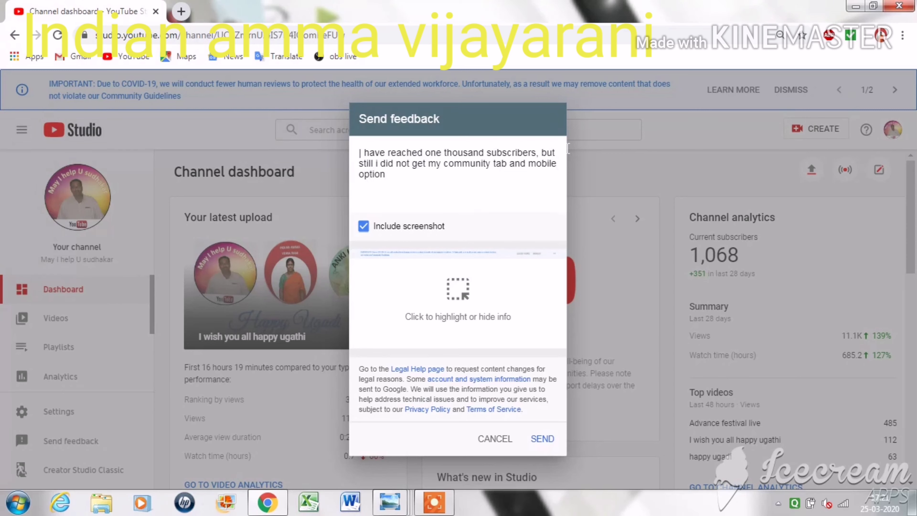
pyautogui.write(',')
pyautogui.press('BackSpace')
pyautogui.write('.')
pyautogui.write(' So')
pyautogui.write(' plea')
pyautogui.write('se ')
pyautogui.write('I requ')
pyautogui.write('est')
# End the message with 'to activate this two option in my account' and send the feedback.
pyautogui.write('yo')
pyautogui.press('BackSpace')
pyautogui.press('BackSpace')
pyautogui.write('to a')
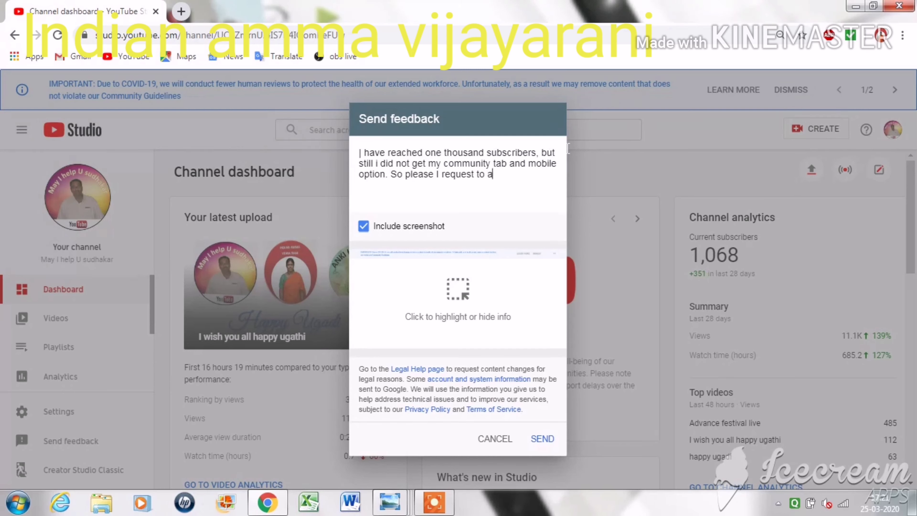
pyautogui.write('ctivate this two option')
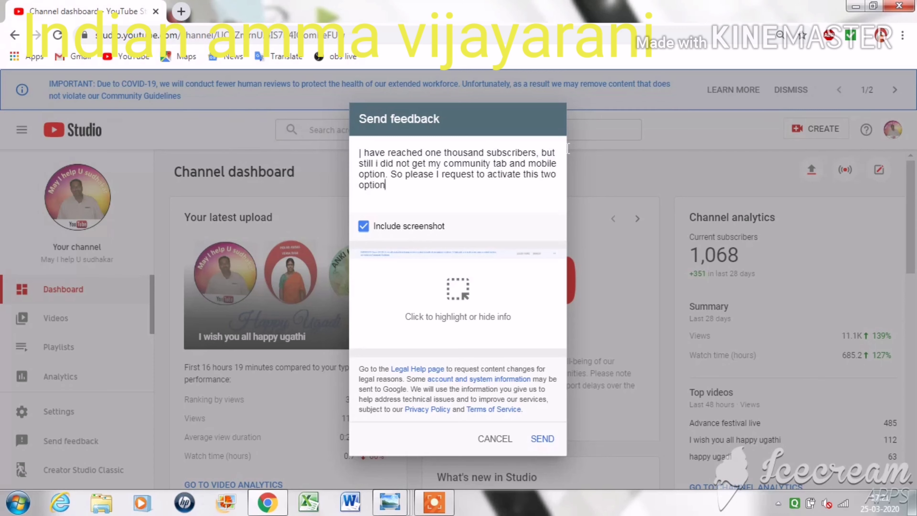
pyautogui.write(' in my account')
pyautogui.click(541, 437)
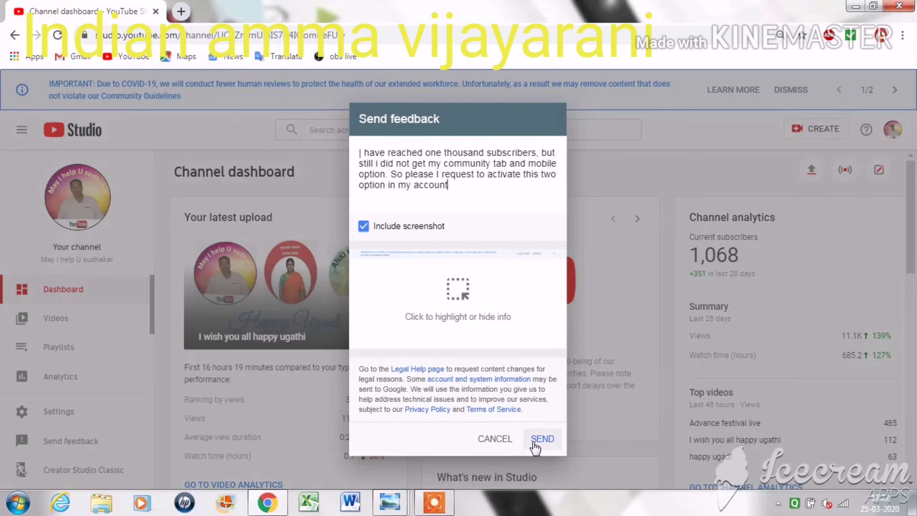
pyautogui.click(534, 444)
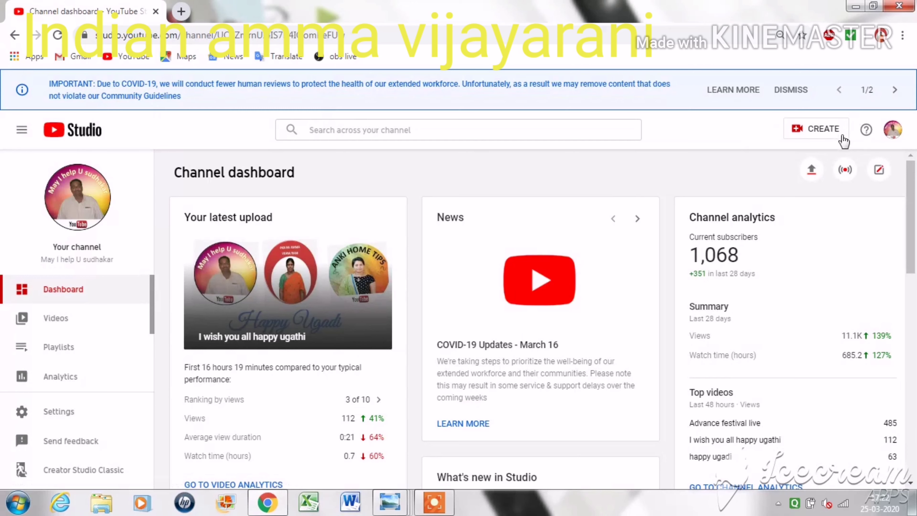
# Switch from Studio to the channel's public YouTube page through the avatar menu.
pyautogui.click(892, 131)
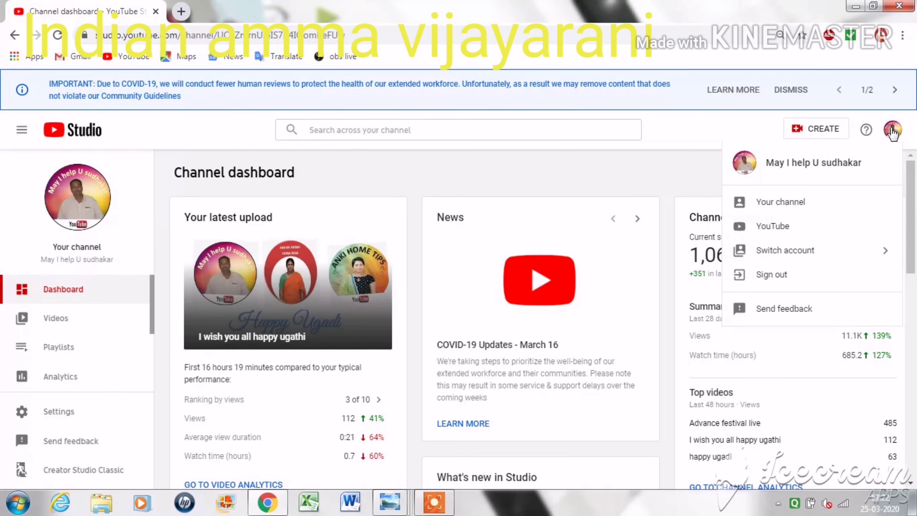
pyautogui.click(798, 204)
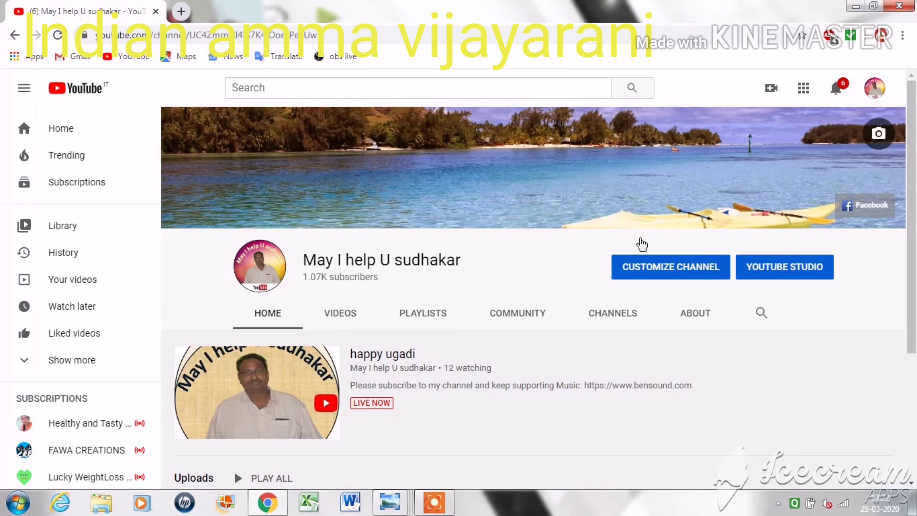
# In the Community section, draft a post reading 'happy new option' and bring up the video attachment dialog.
pyautogui.click(523, 312)
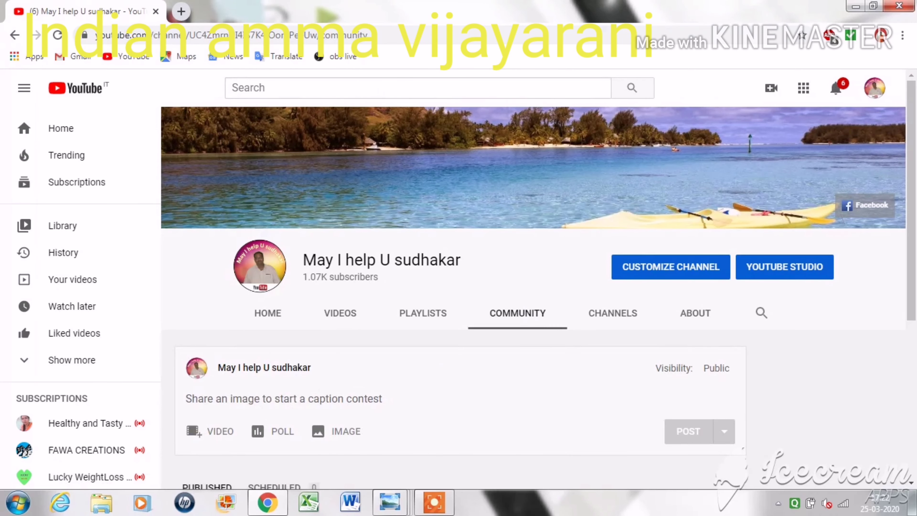
pyautogui.click(188, 399)
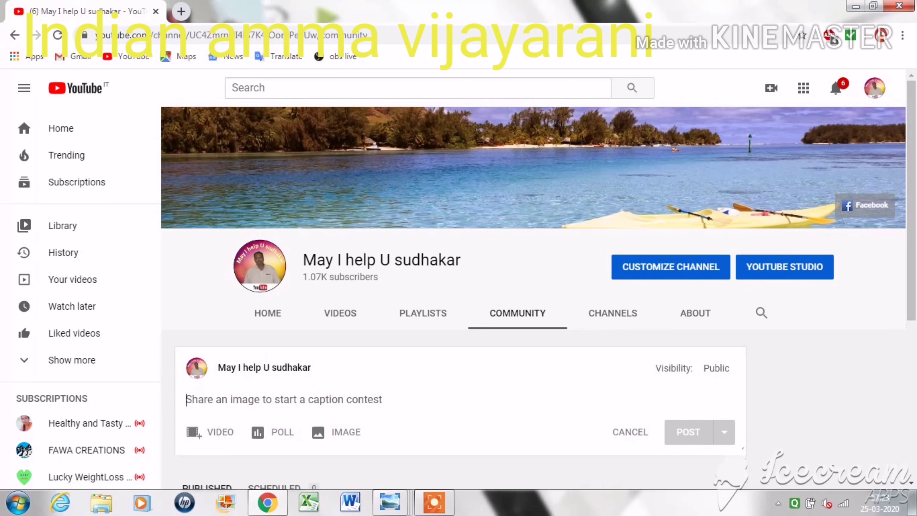
pyautogui.write('ha')
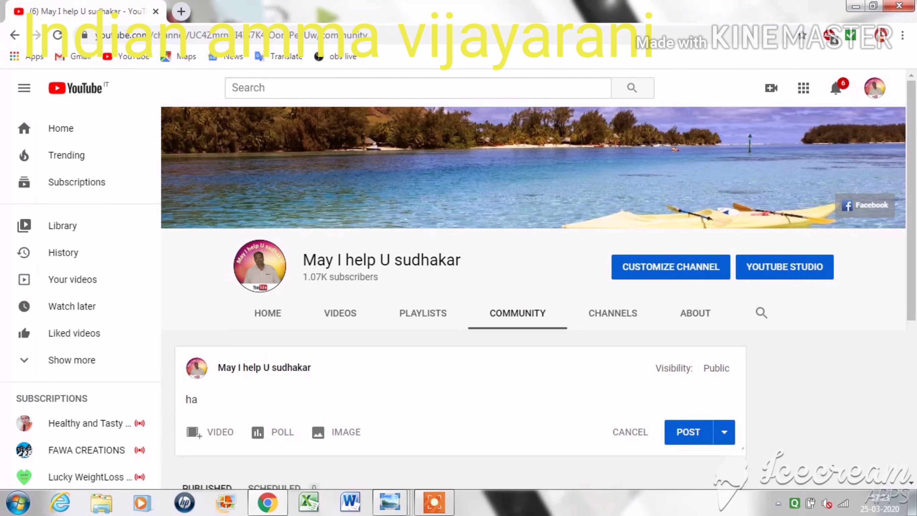
pyautogui.write('ppy new option')
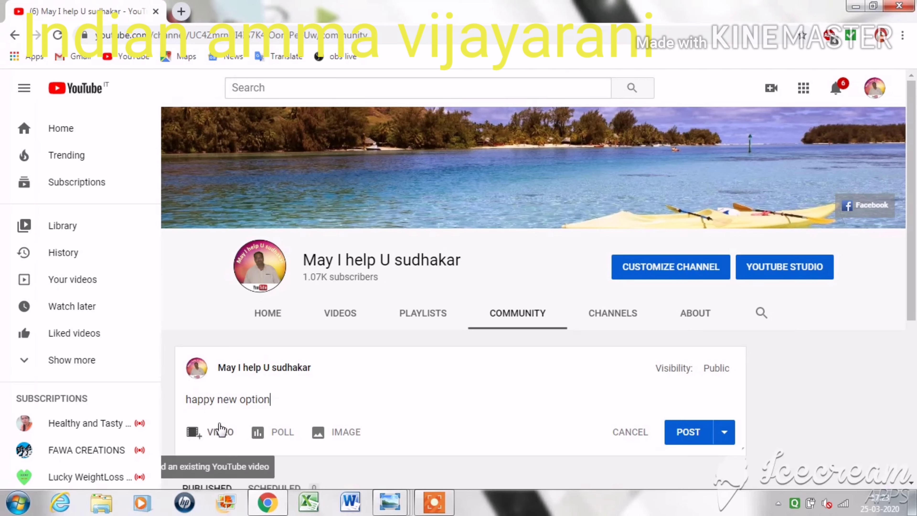
pyautogui.click(219, 432)
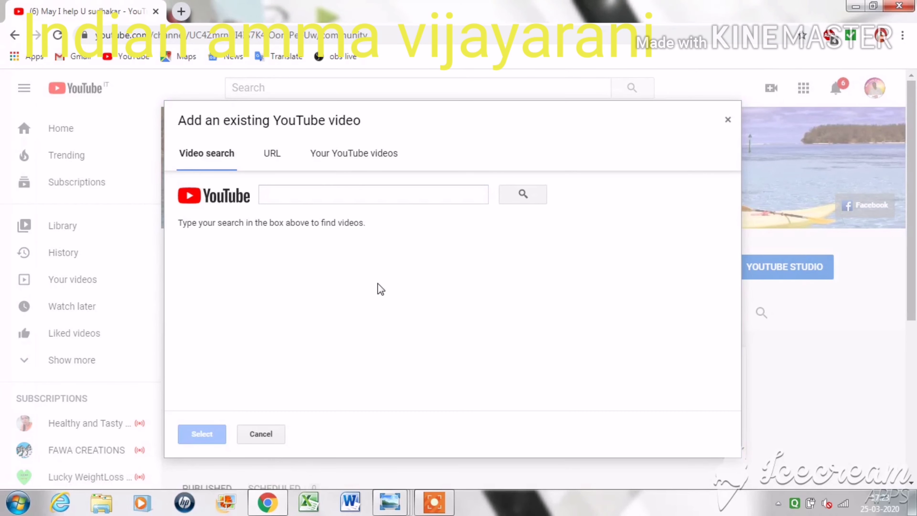
# Browse the URL and Your YouTube videos tabs, pick Advance festival live, then close without attaching.
pyautogui.click(277, 162)
pyautogui.click(327, 163)
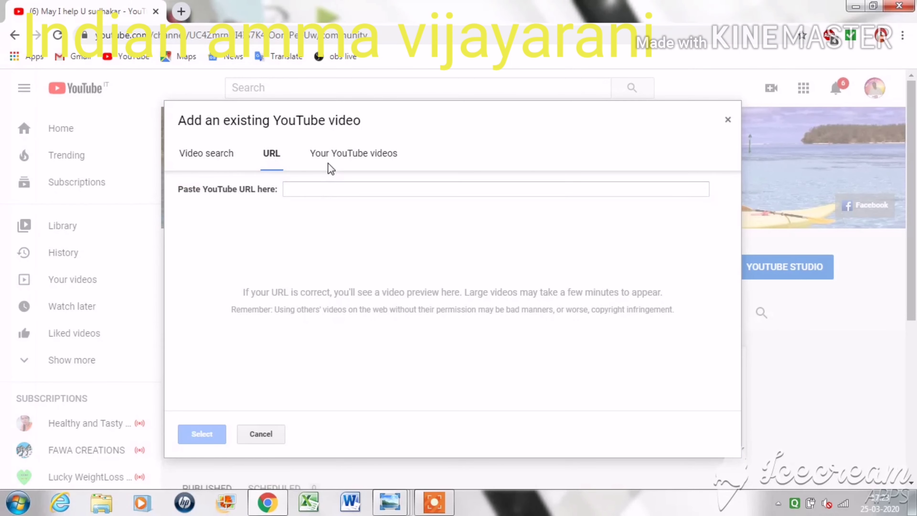
pyautogui.click(212, 159)
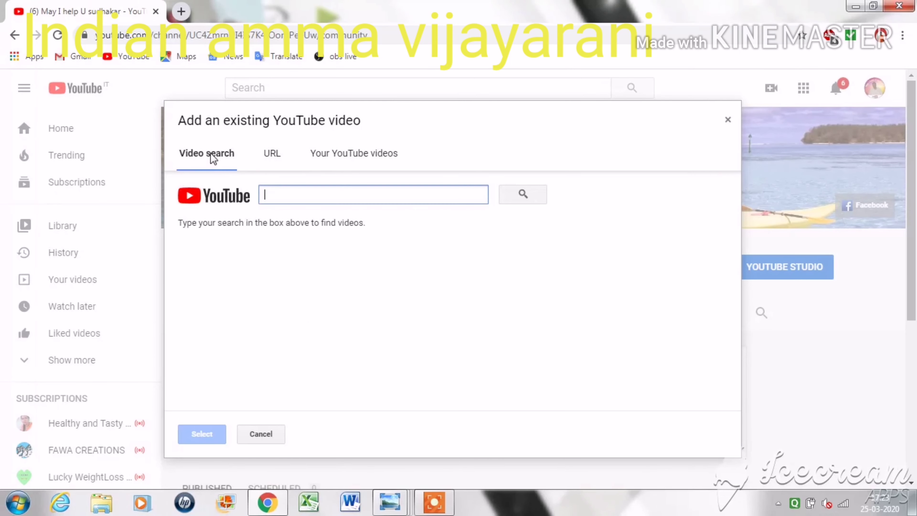
pyautogui.click(340, 153)
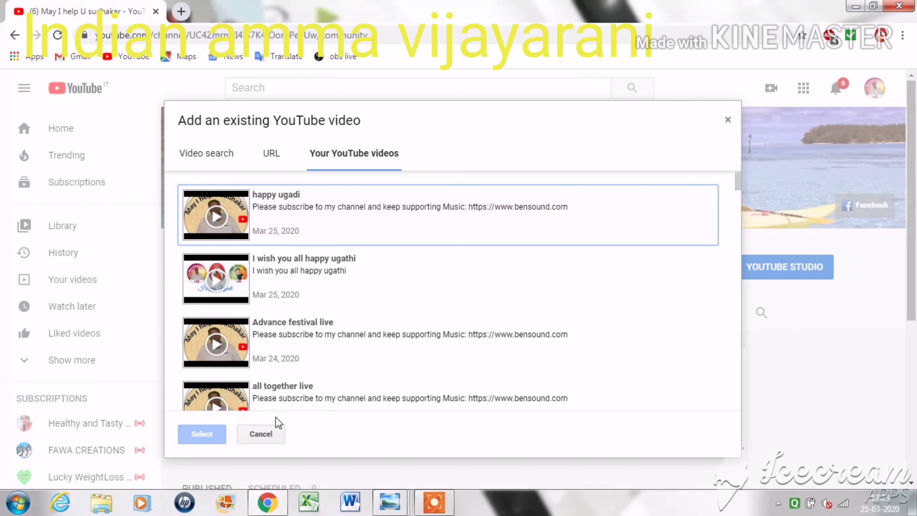
pyautogui.click(317, 353)
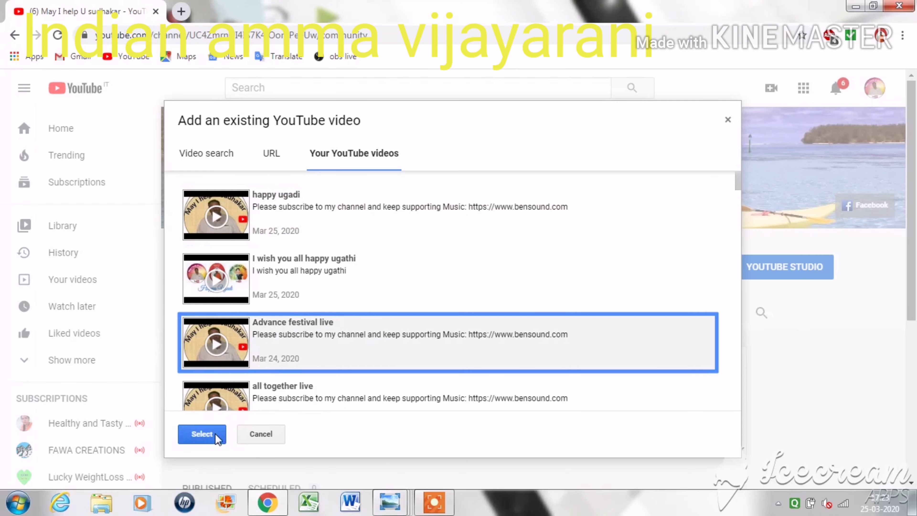
pyautogui.click(274, 433)
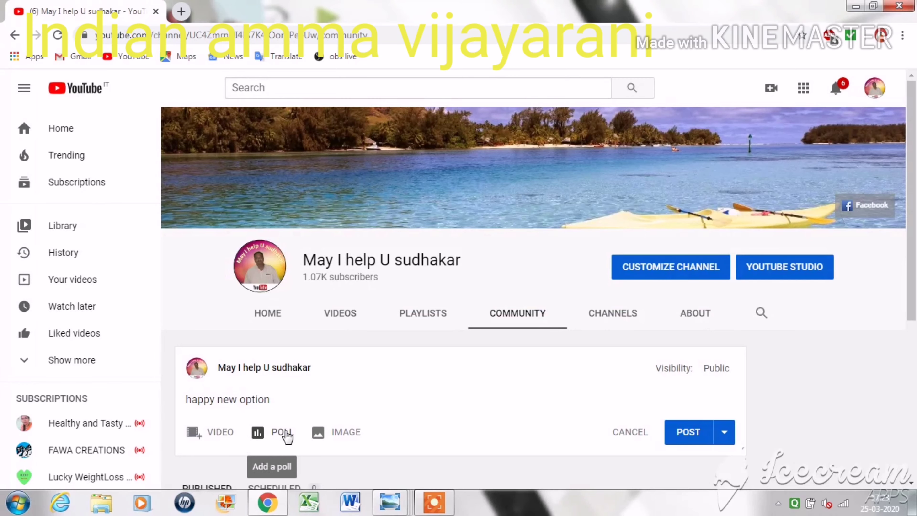
# Build a poll with options 'ipl' and 'world cup', then cancel the draft.
pyautogui.click(281, 432)
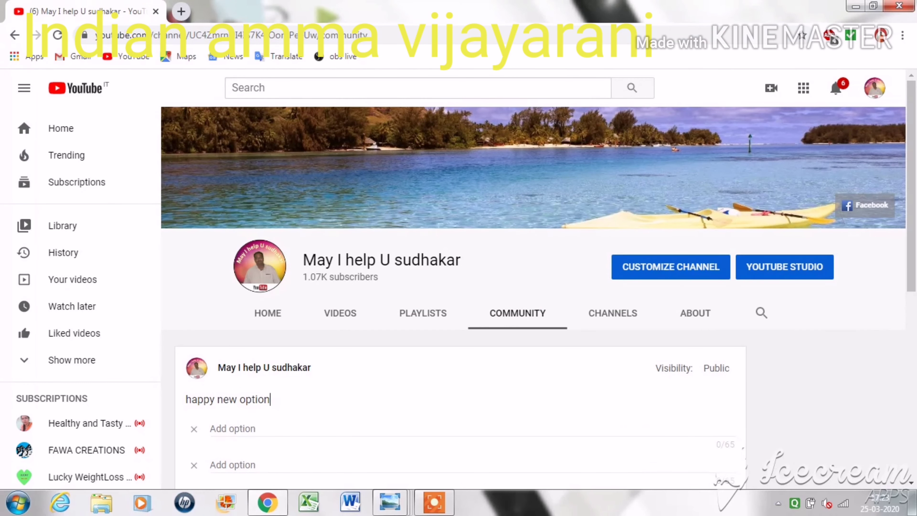
pyautogui.scroll(-3, 913, 253)
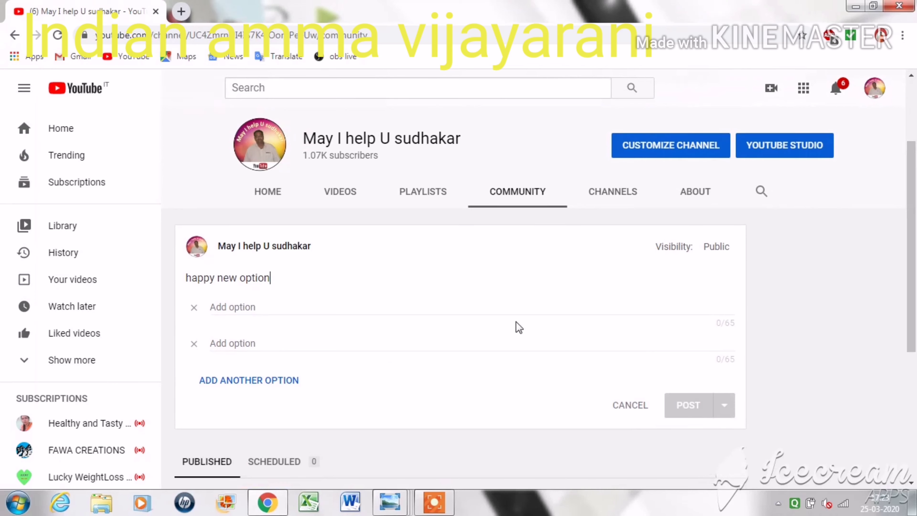
pyautogui.click(231, 307)
pyautogui.write('ipl')
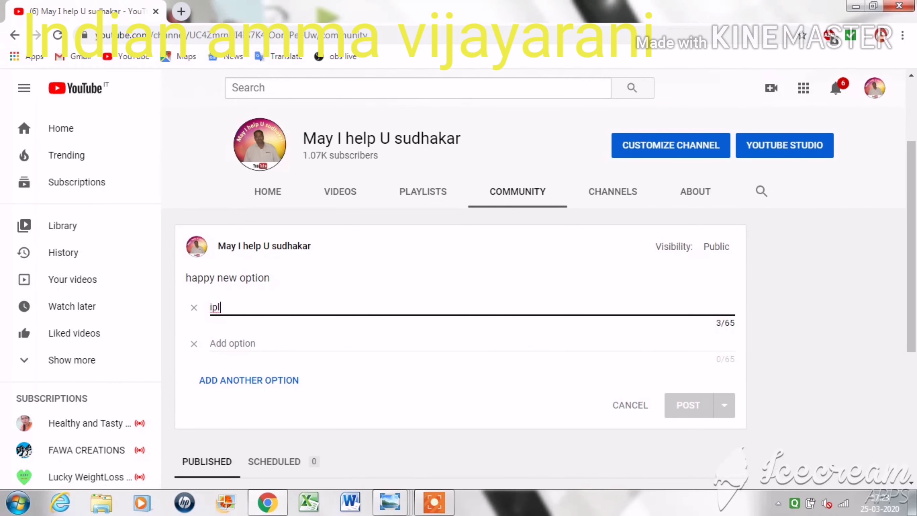
pyautogui.press('Tab')
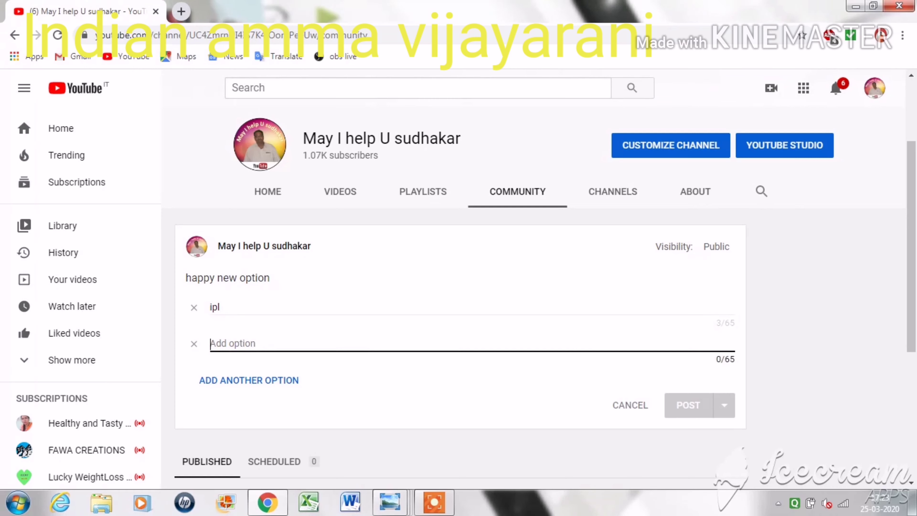
pyautogui.write('world cup')
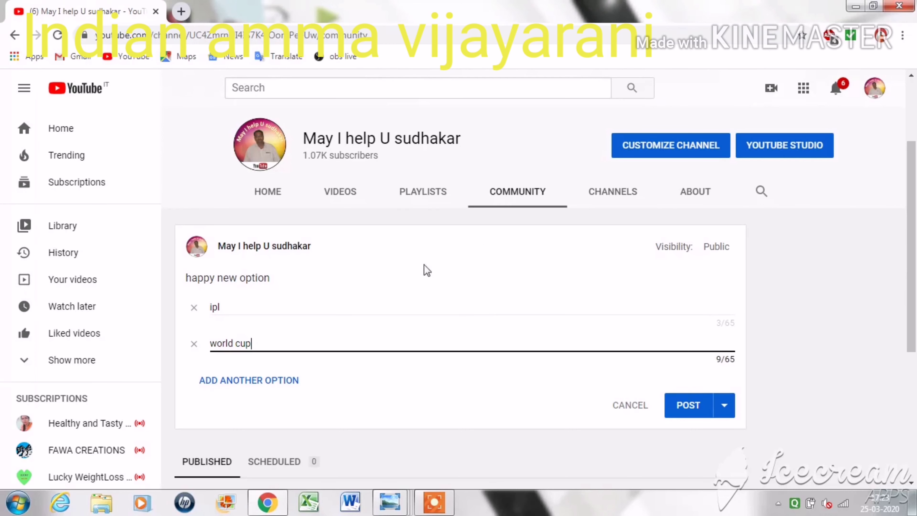
pyautogui.click(624, 405)
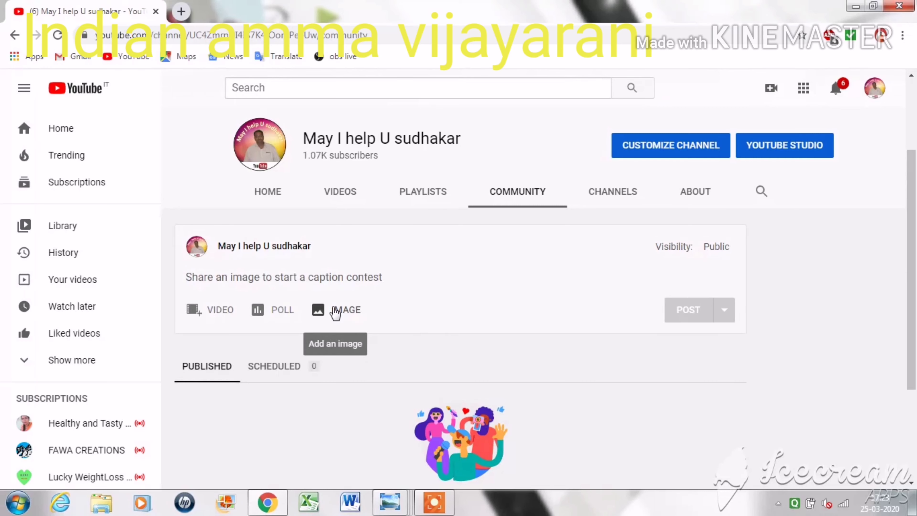
pyautogui.click(336, 312)
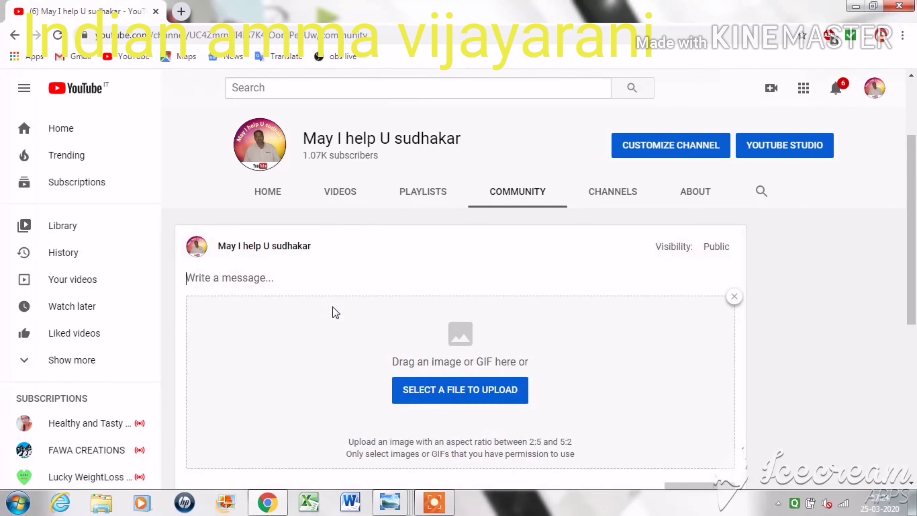
pyautogui.click(434, 390)
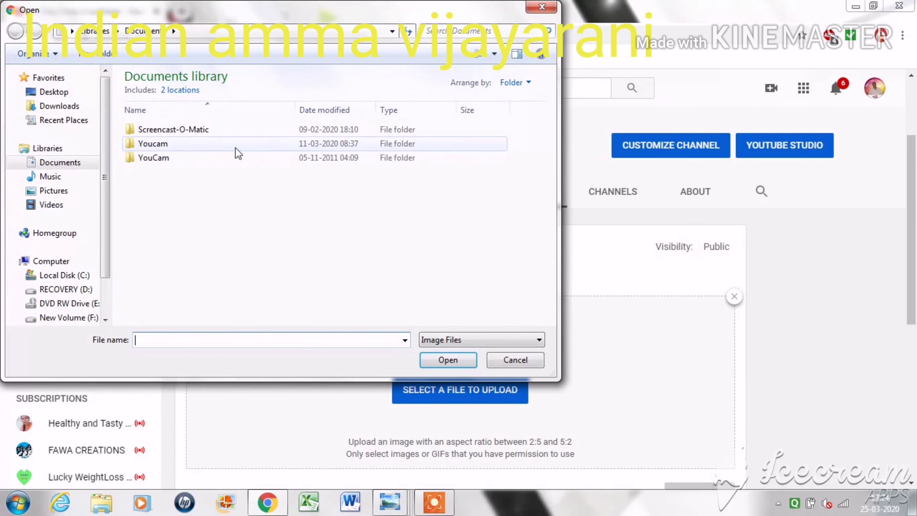
pyautogui.click(75, 191)
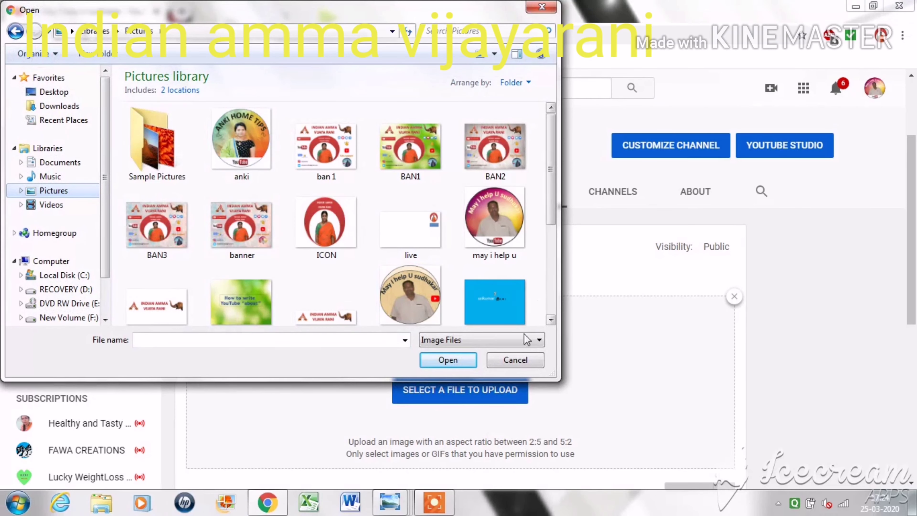
pyautogui.click(523, 363)
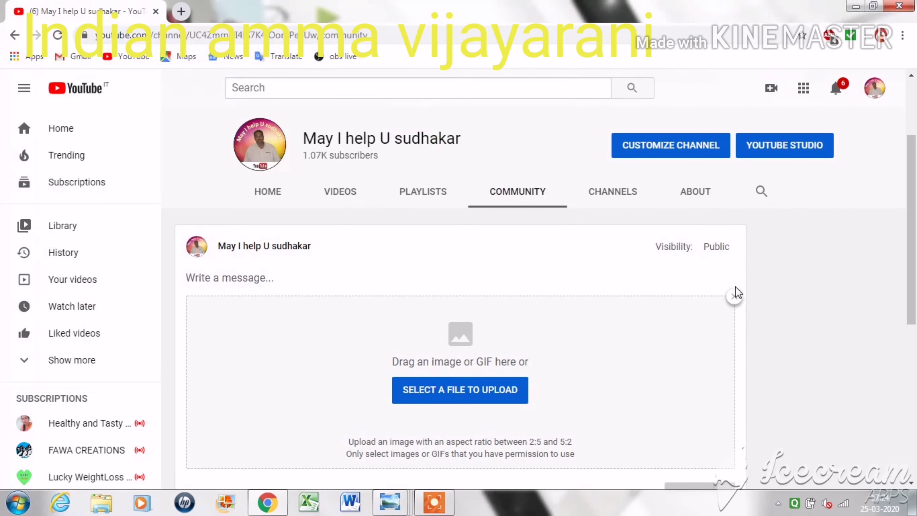
pyautogui.click(734, 297)
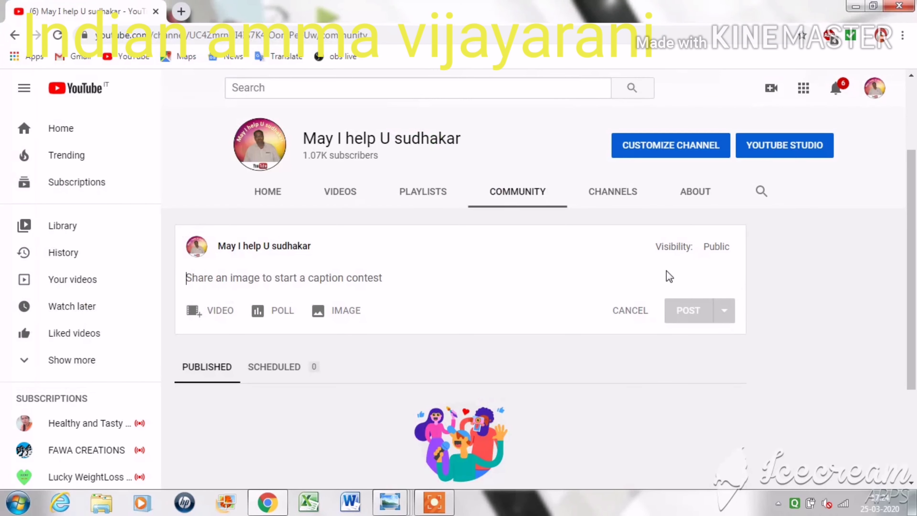